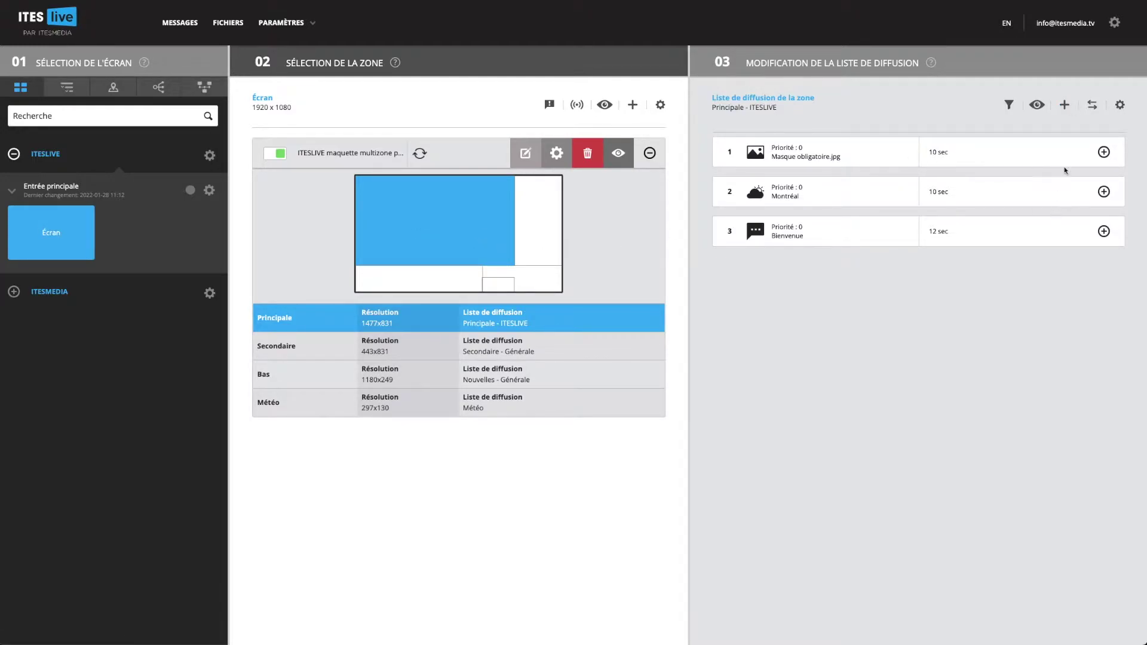
left_click(1064, 106)
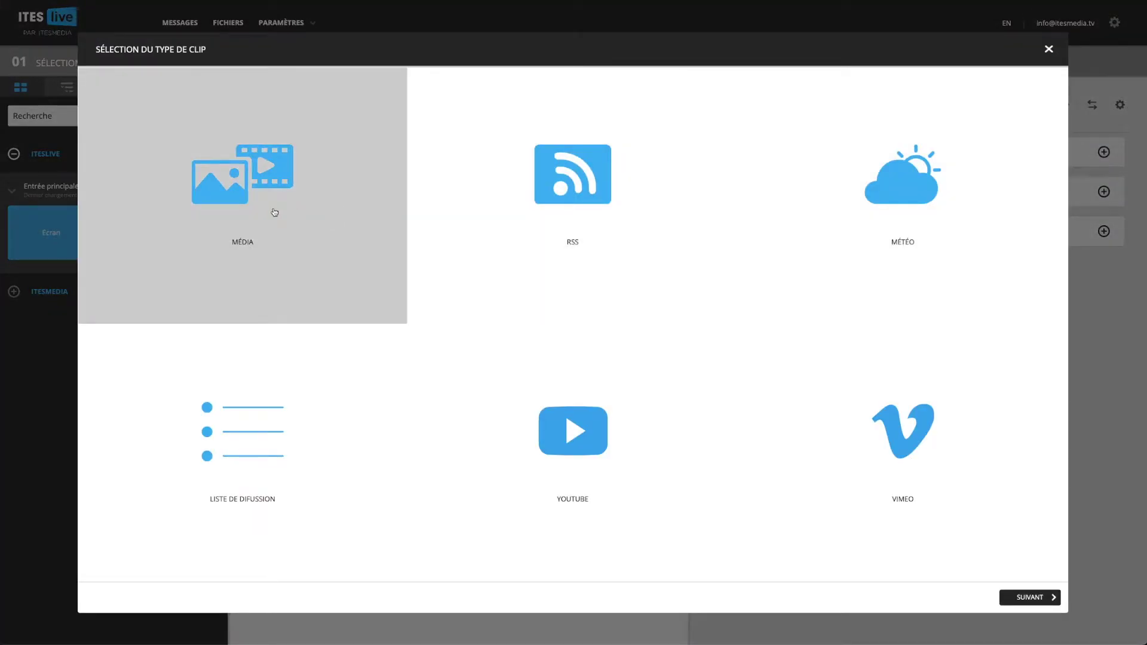
left_click(274, 212)
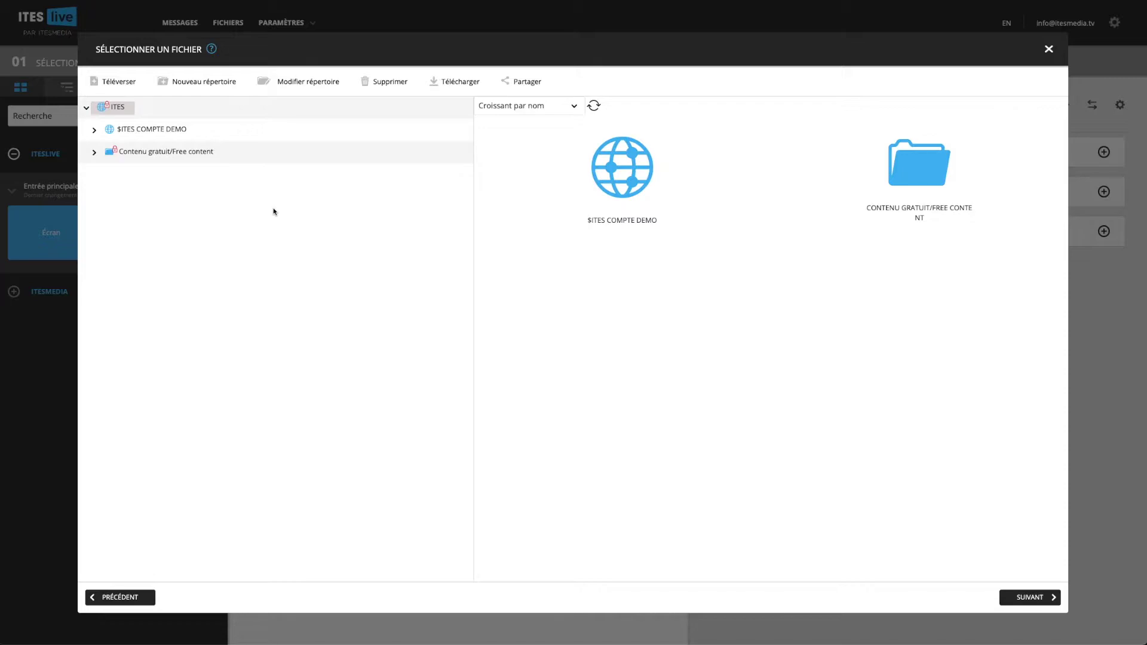
left_click(94, 130)
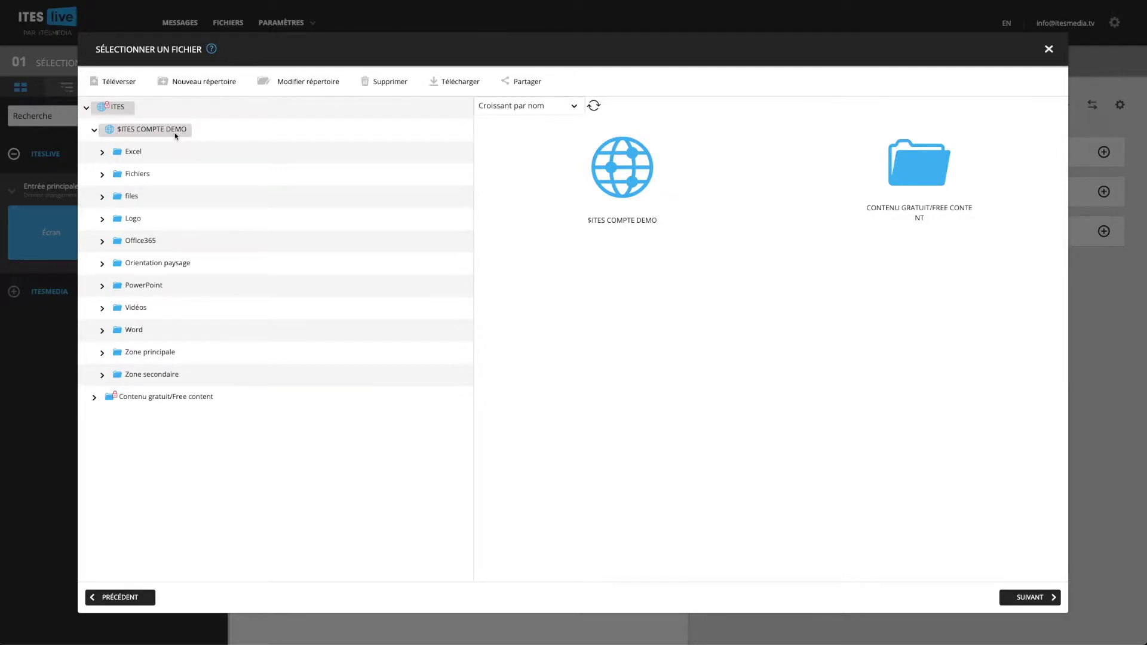
left_click(1048, 51)
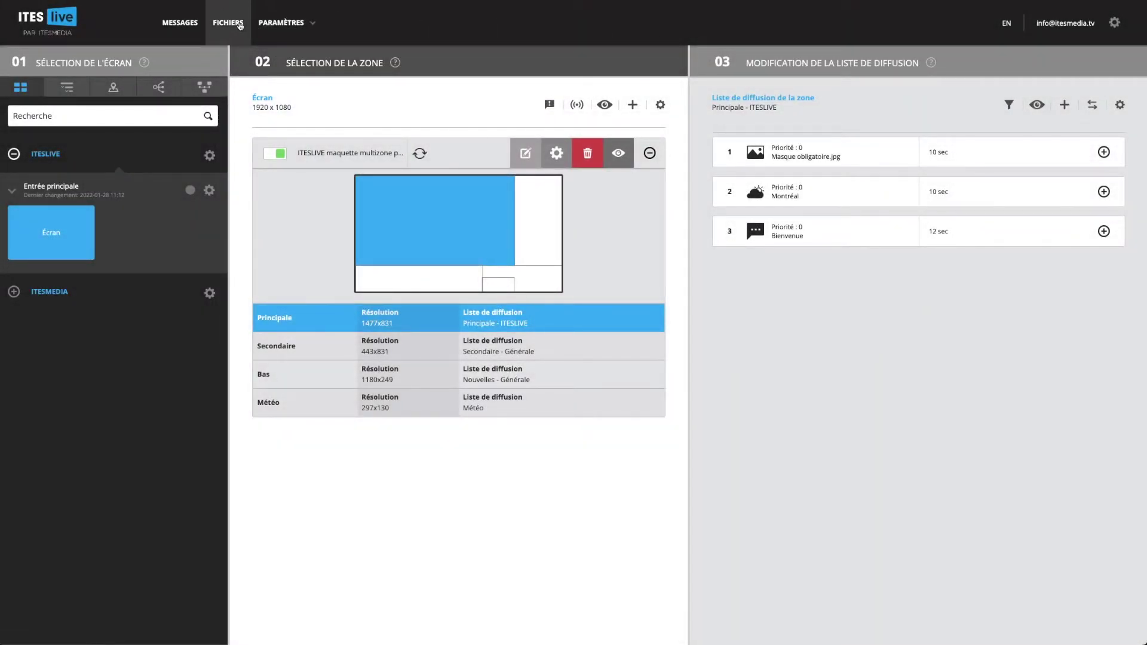
left_click(240, 25)
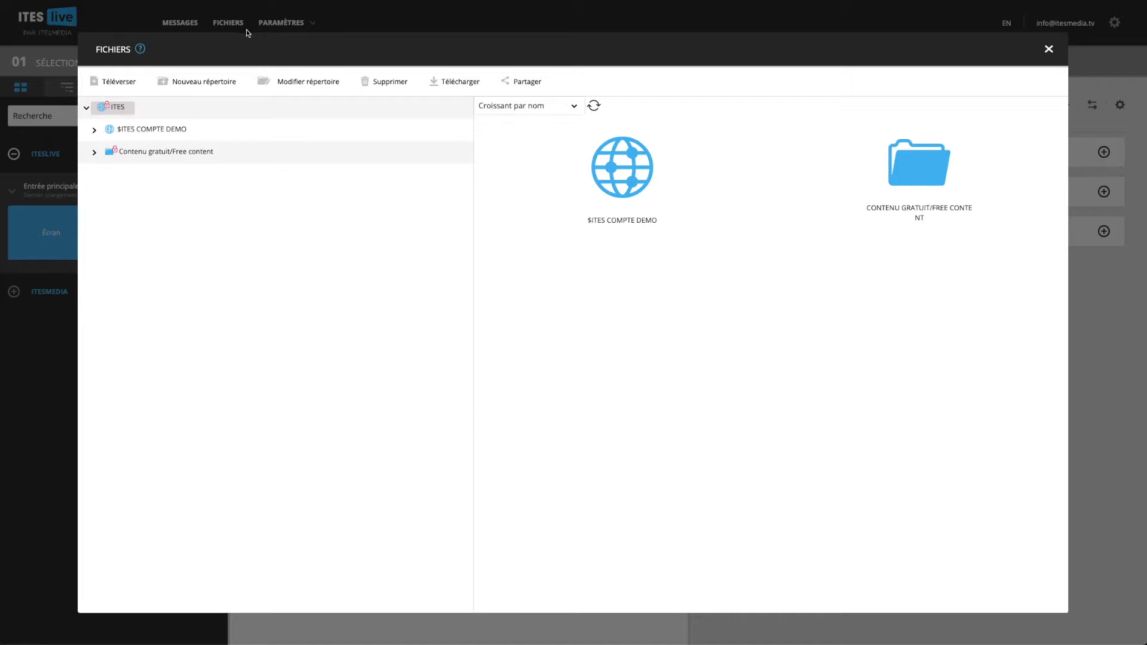
- Create a new folder named Démo inside $ITES COMPTE DEMO
left_click(94, 129)
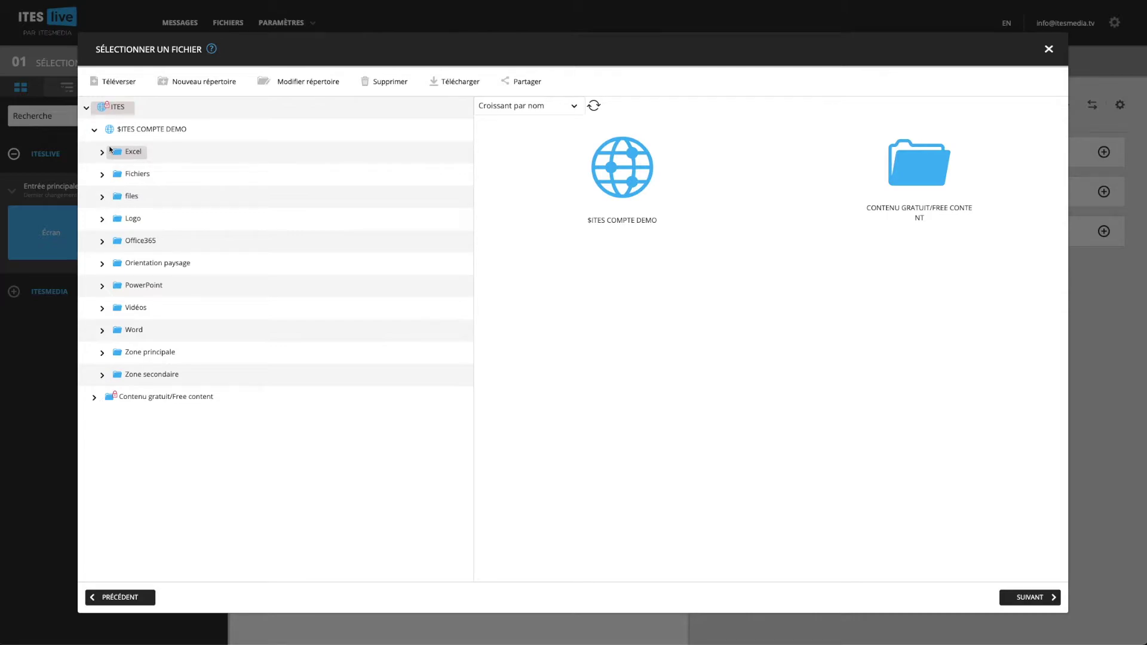
left_click(134, 129)
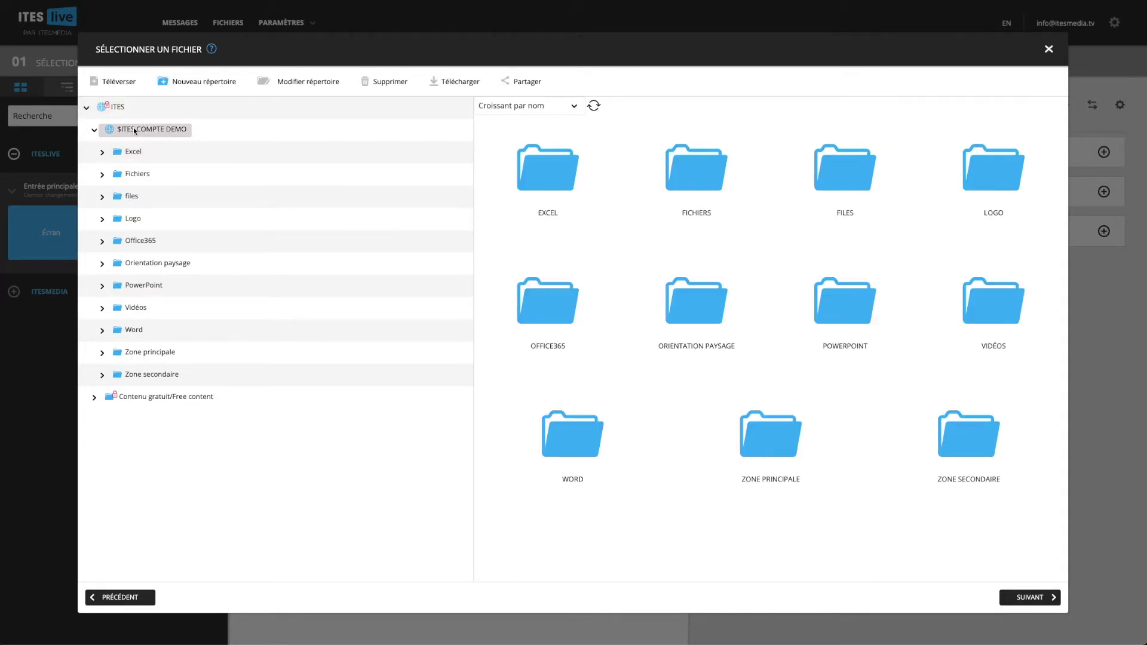
left_click(198, 83)
left_click(542, 328)
type("Démo")
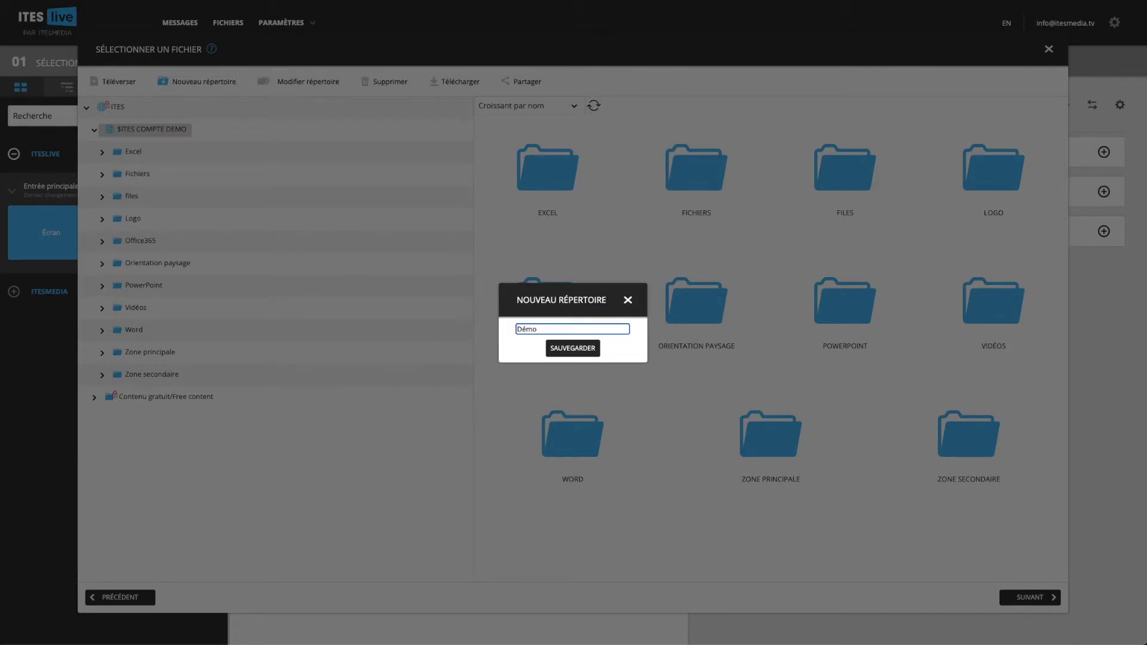
left_click(572, 348)
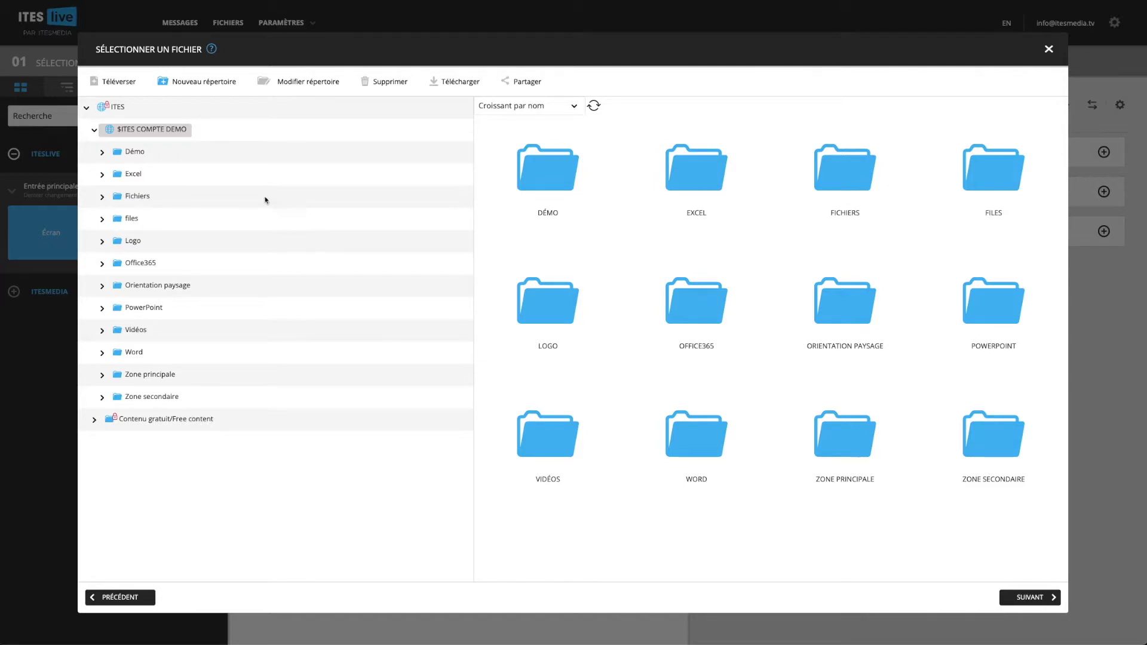
- Start an upload into the Démo folder and rename the desktop image ITESLIVE_Connecte_16-9.png as Démo contenu.png
left_click(125, 153)
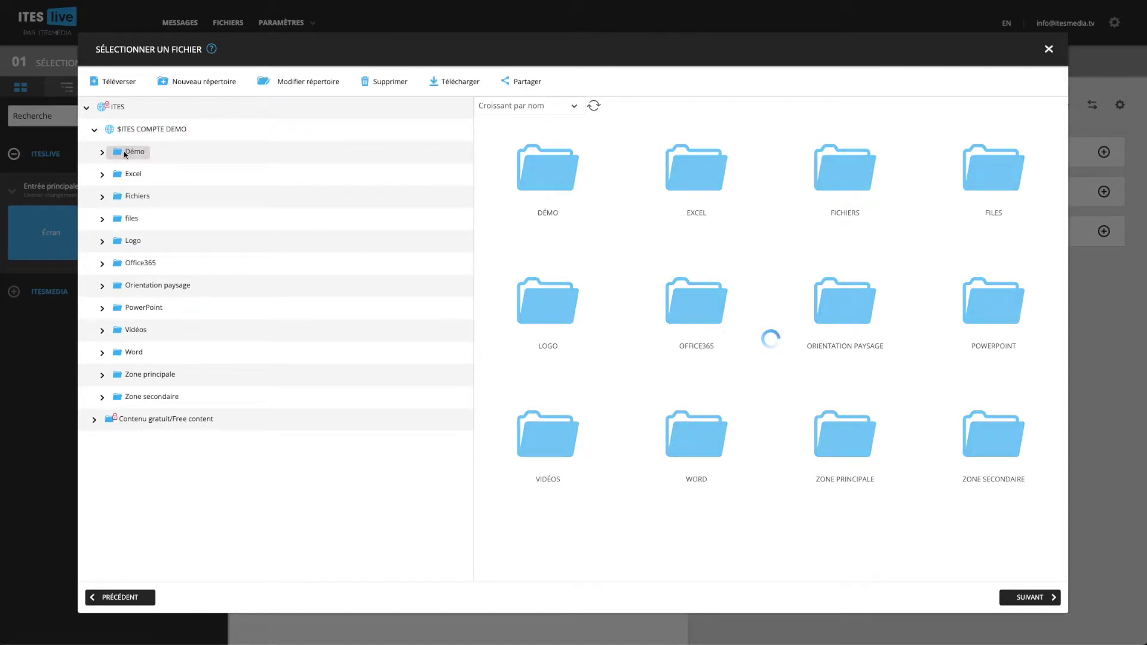
left_click(117, 84)
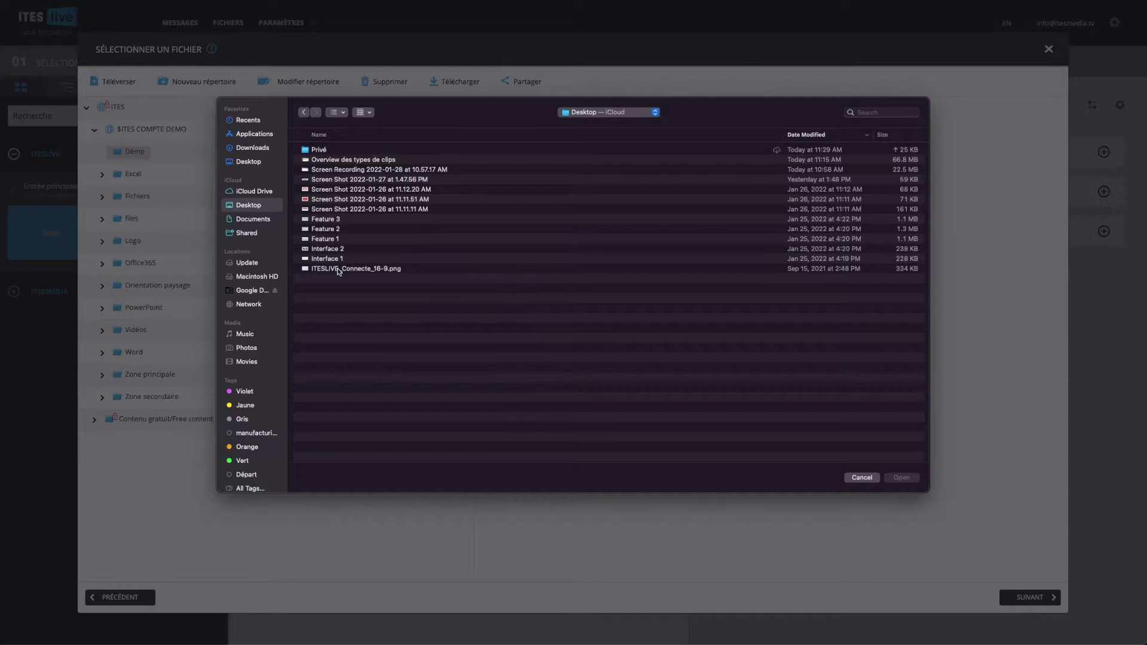
right_click(338, 270)
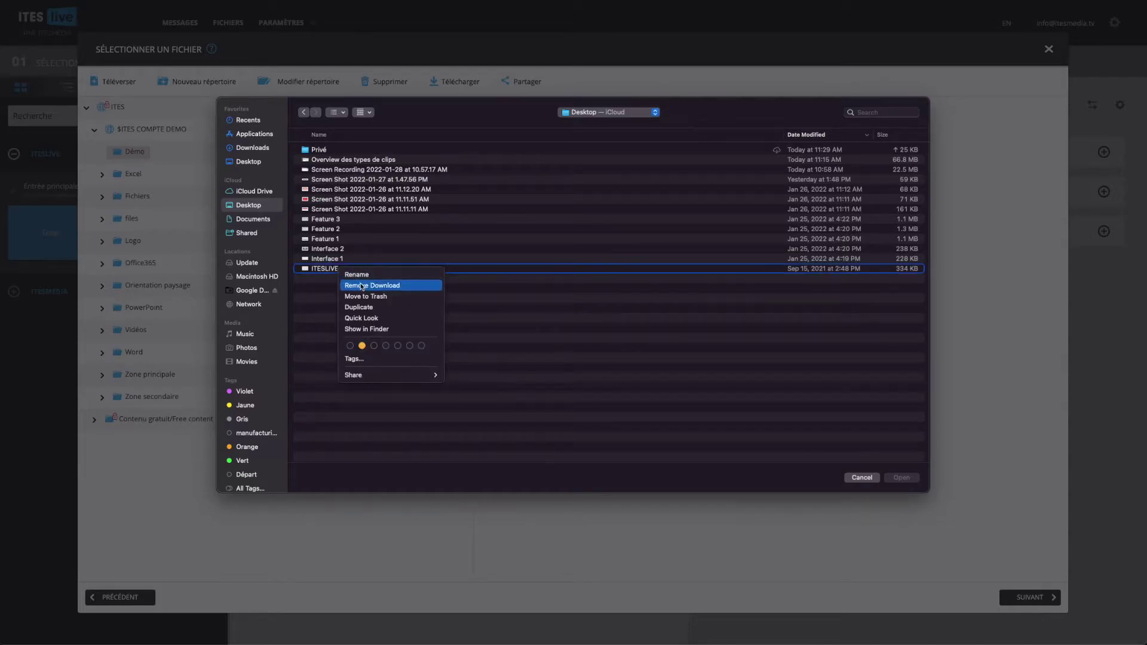
left_click(362, 279)
left_click(360, 277)
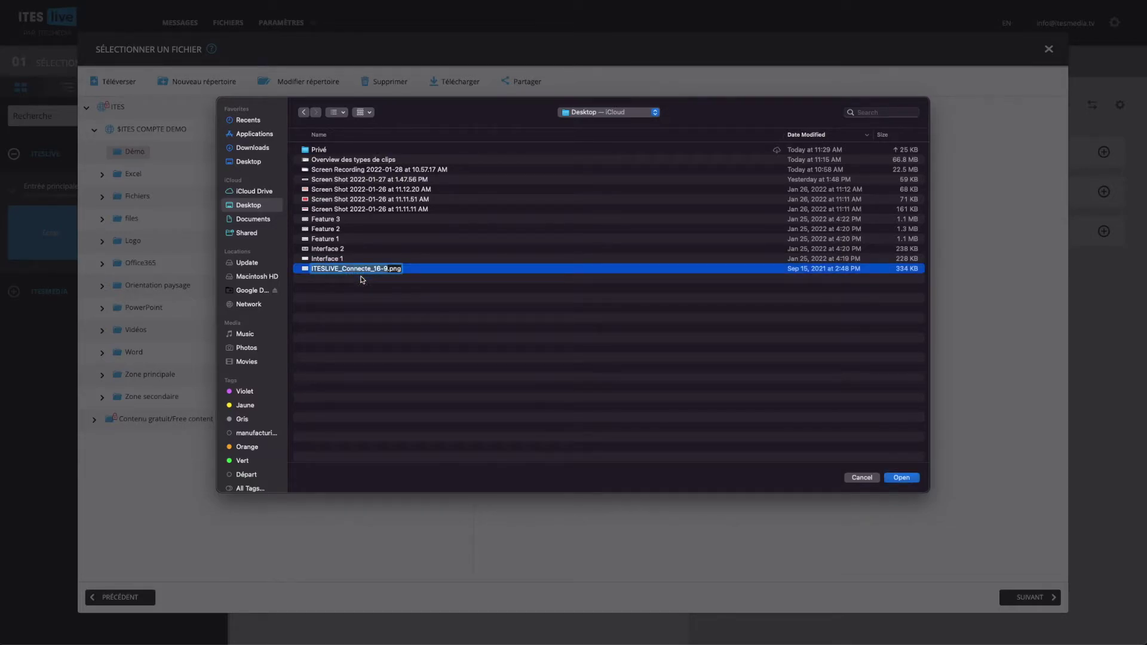
type("Démo contenu")
key("Return")
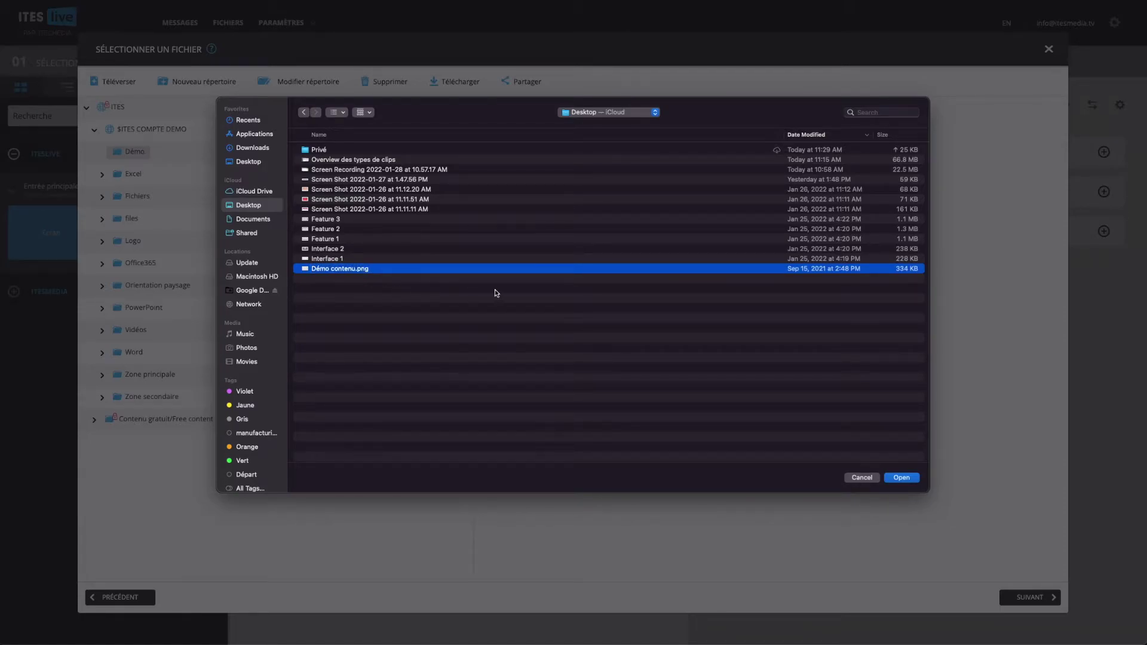
- Upload Démo contenu.png to the Démo folder and select the uploaded image
left_click(903, 478)
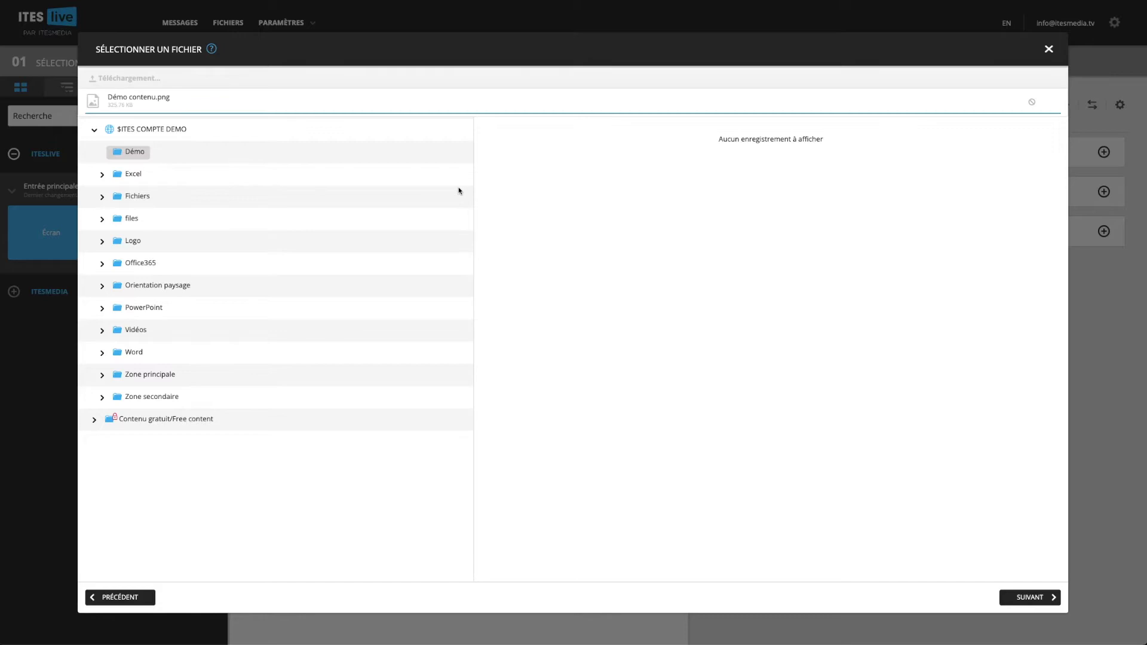
left_click(133, 152)
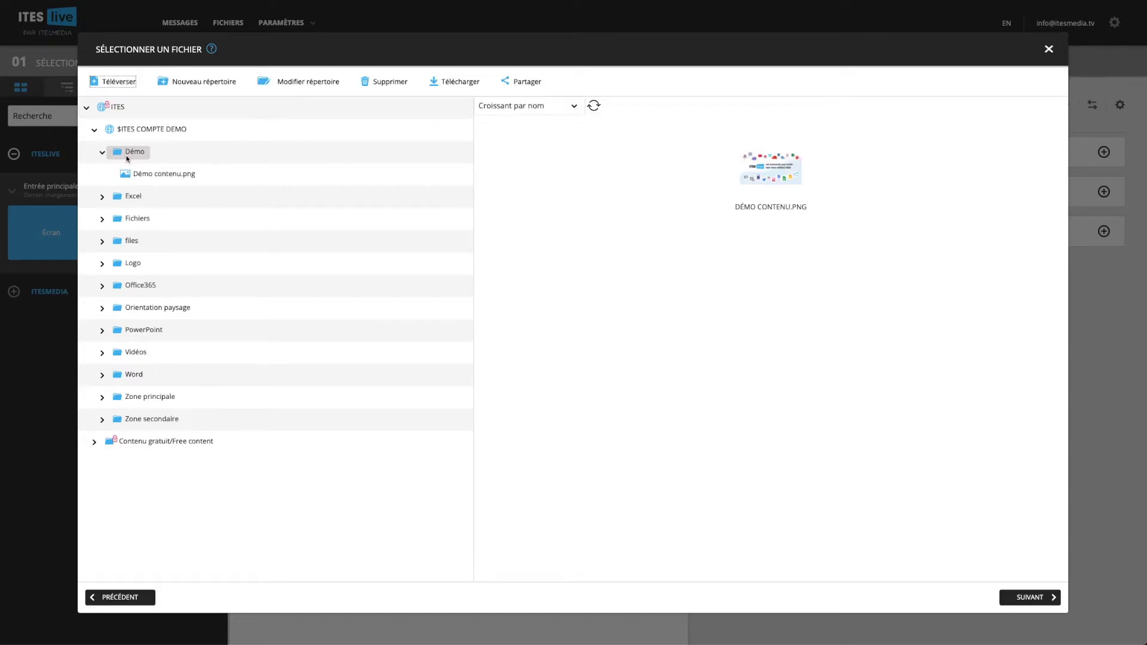
left_click(158, 175)
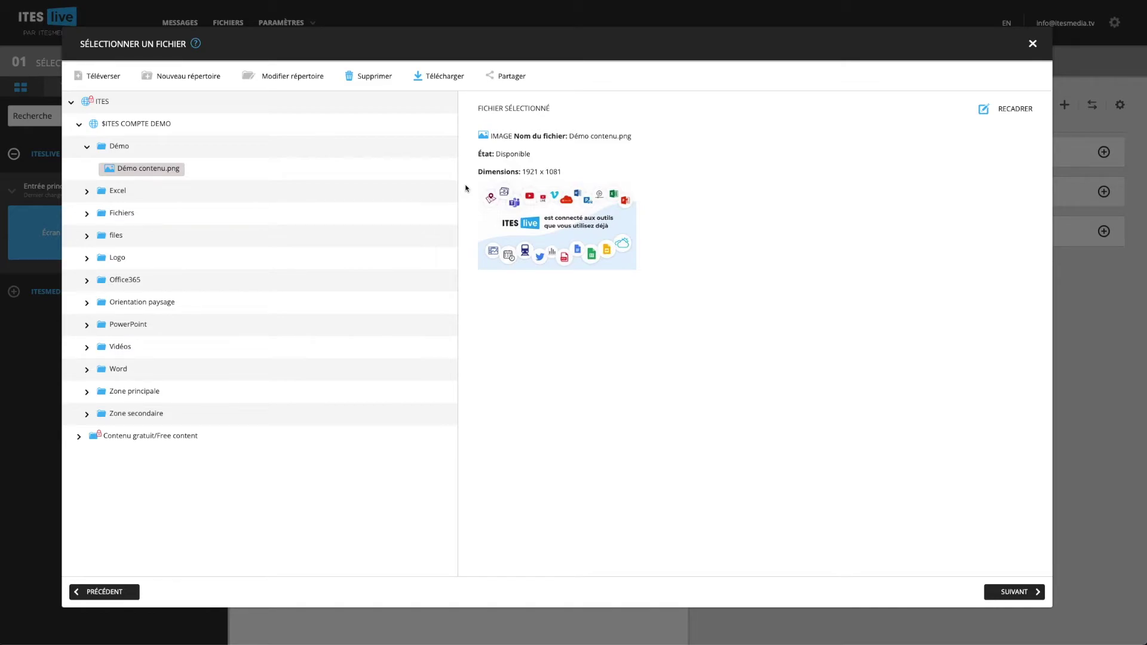
- Try to continue the media clip with Background 1.png from the Fonds folder of Zone secondaire, and dismiss the ratio warning
left_click(85, 417)
left_click(97, 437)
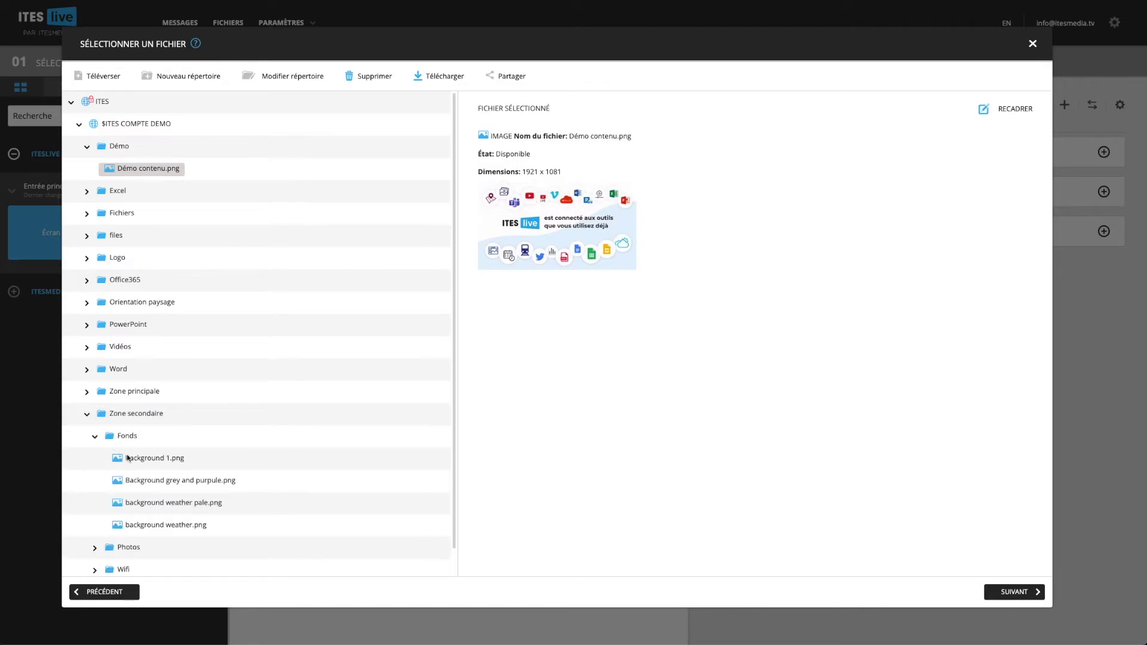
left_click(149, 458)
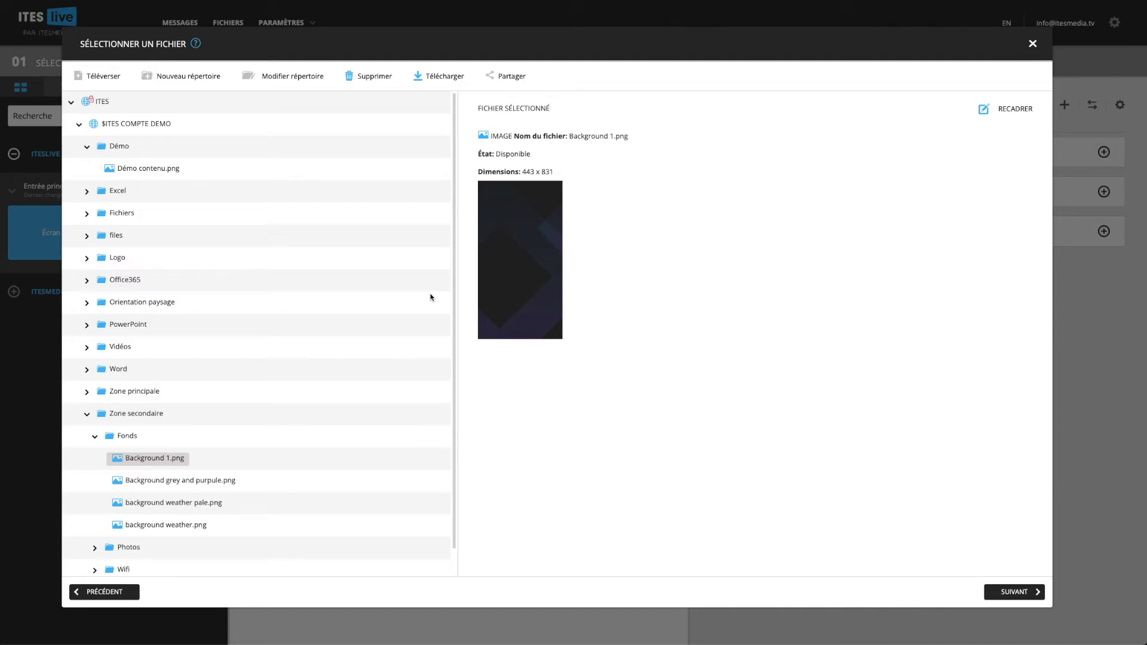
left_click_drag(512, 52, 488, 325)
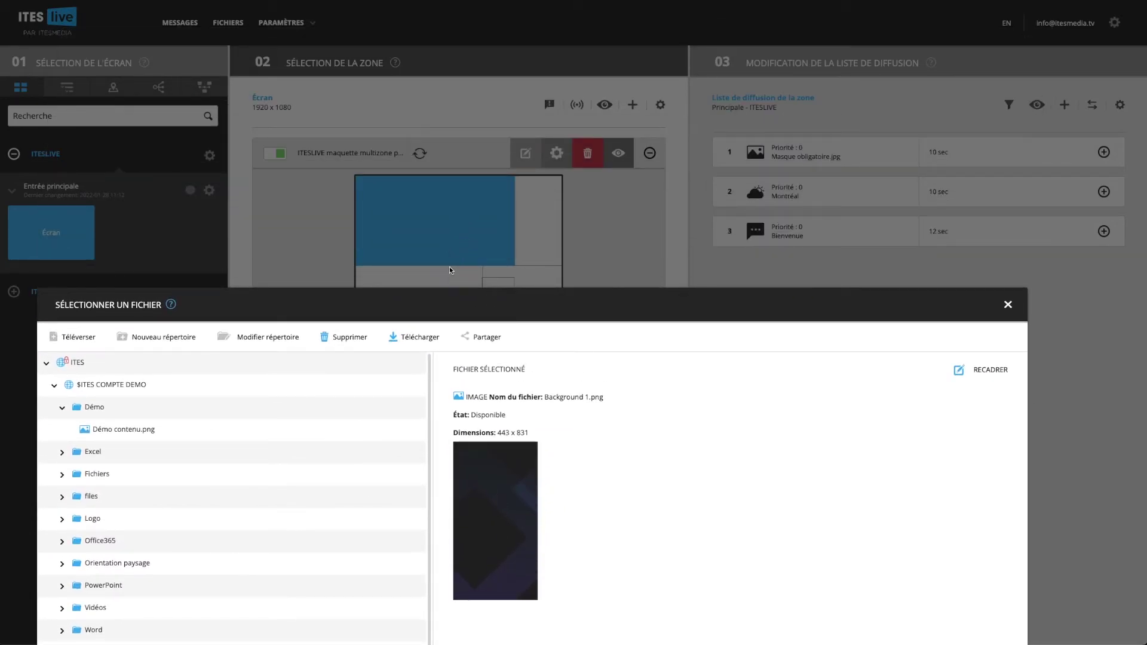
left_click_drag(434, 300, 472, 56)
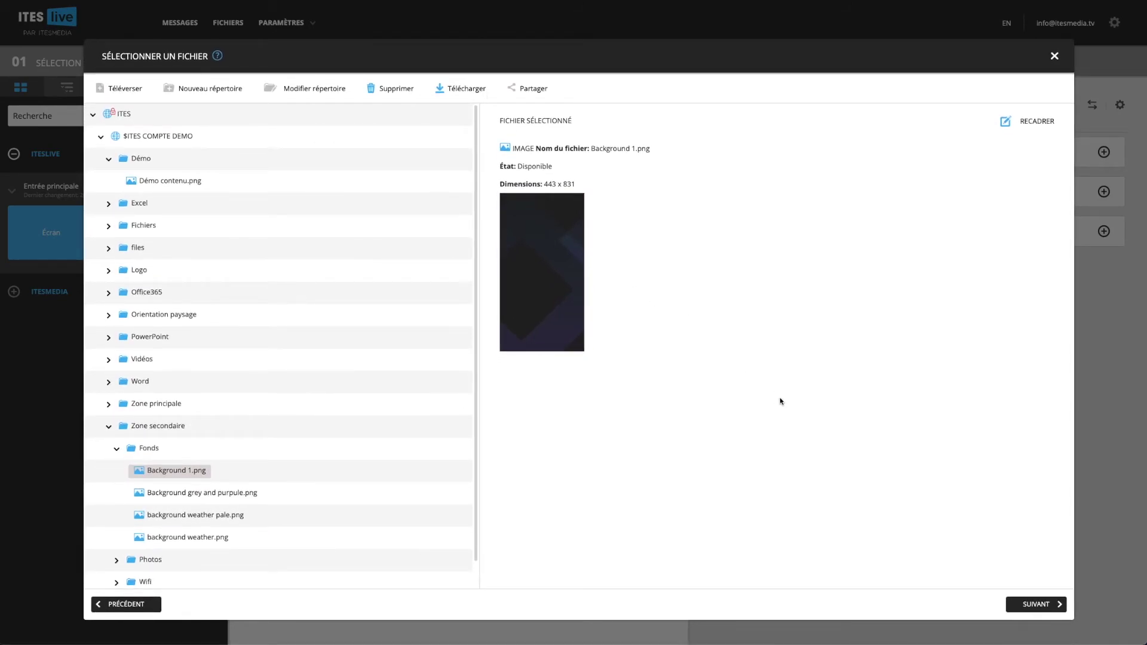
left_click(1036, 604)
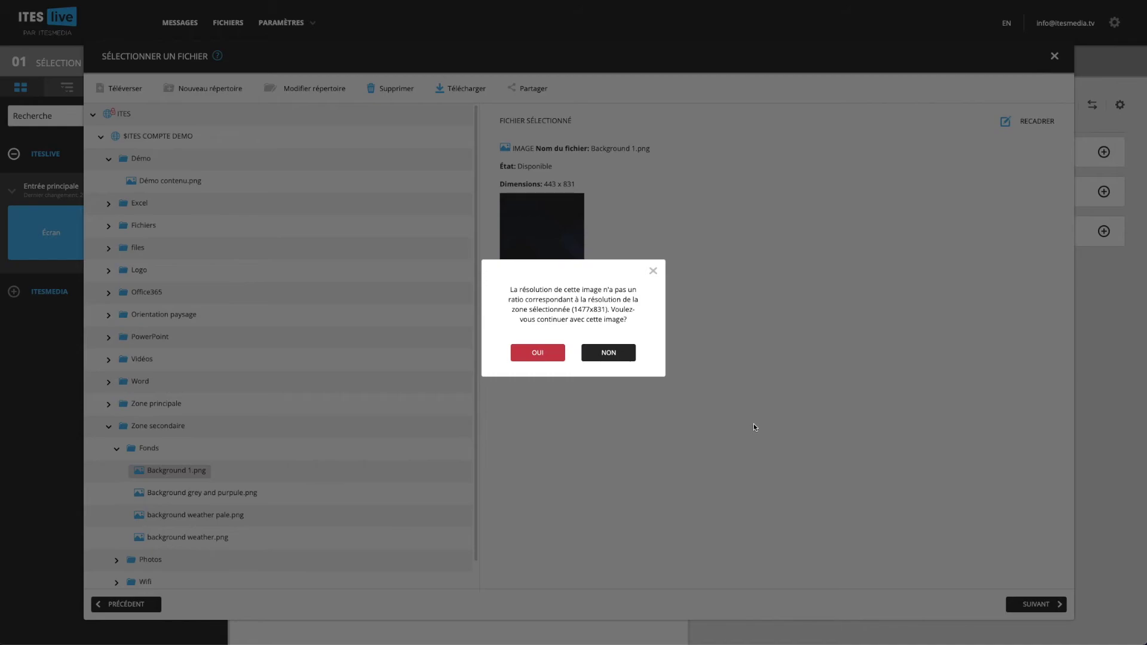
left_click(653, 271)
- Try cropping Background 1.png to about 443 x 249 along its upper edge, and close the image editor without saving
left_click(1023, 121)
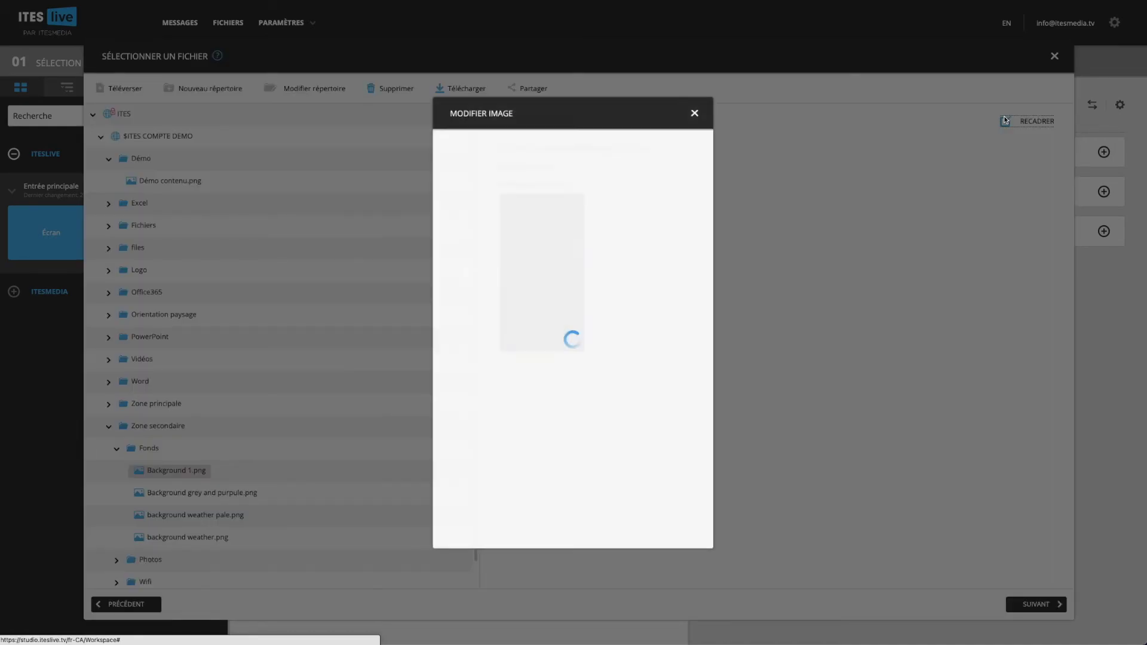
left_click_drag(434, 174, 637, 307)
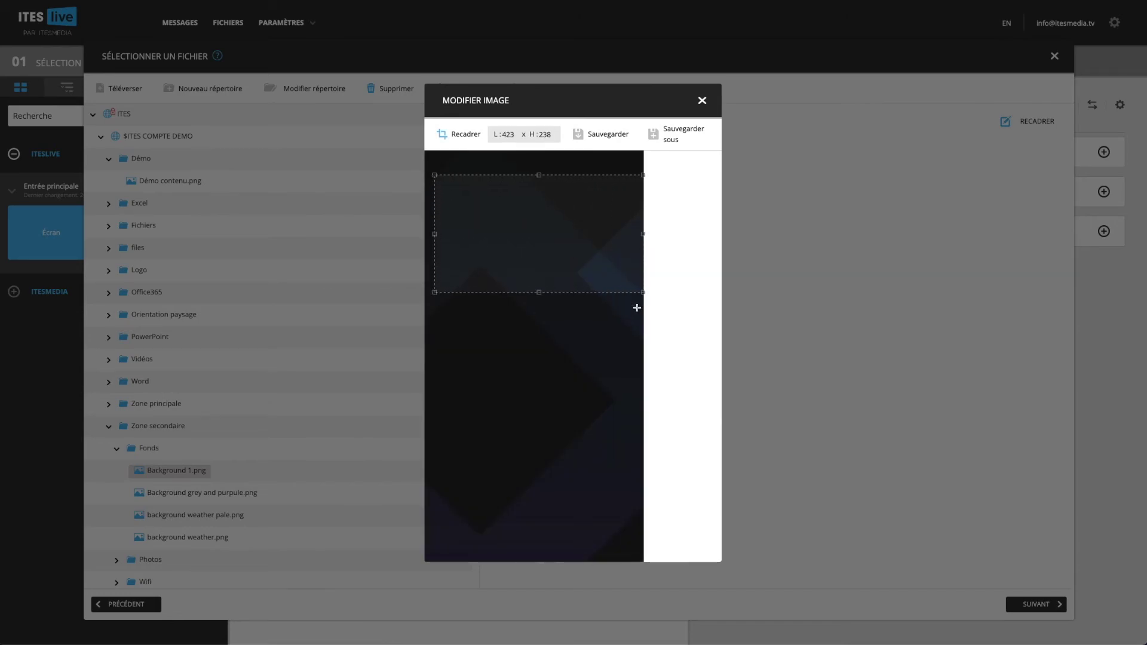
left_click_drag(434, 293, 384, 323)
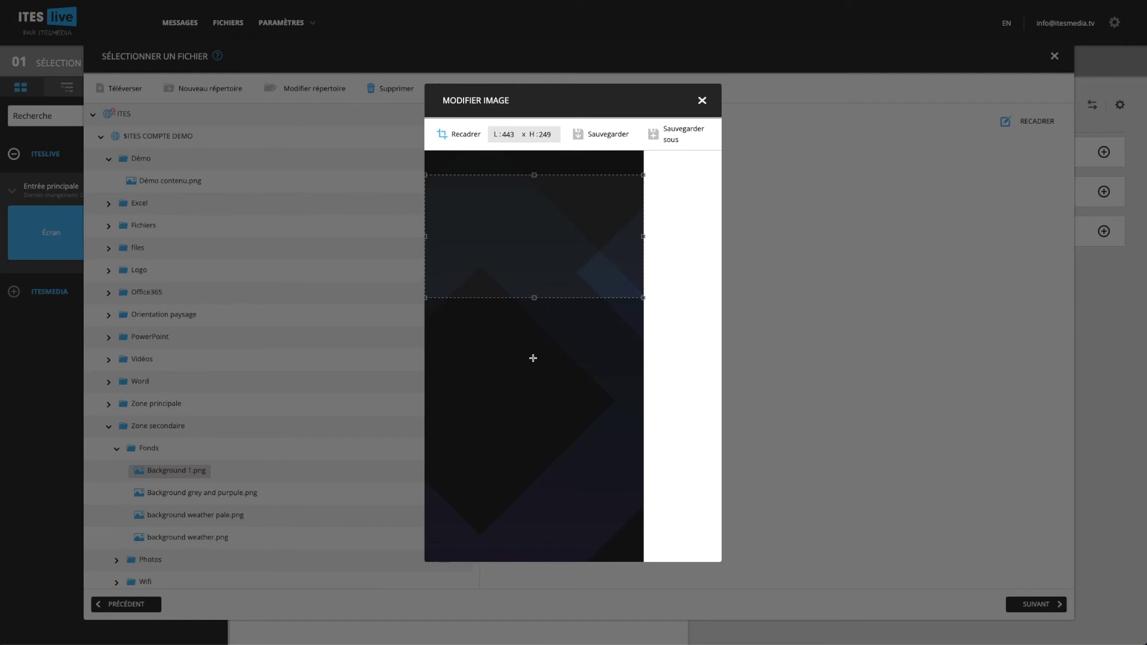
mouse_move(514, 269)
left_mouse_down()
mouse_move(520, 335)
mouse_move(517, 247)
left_mouse_up()
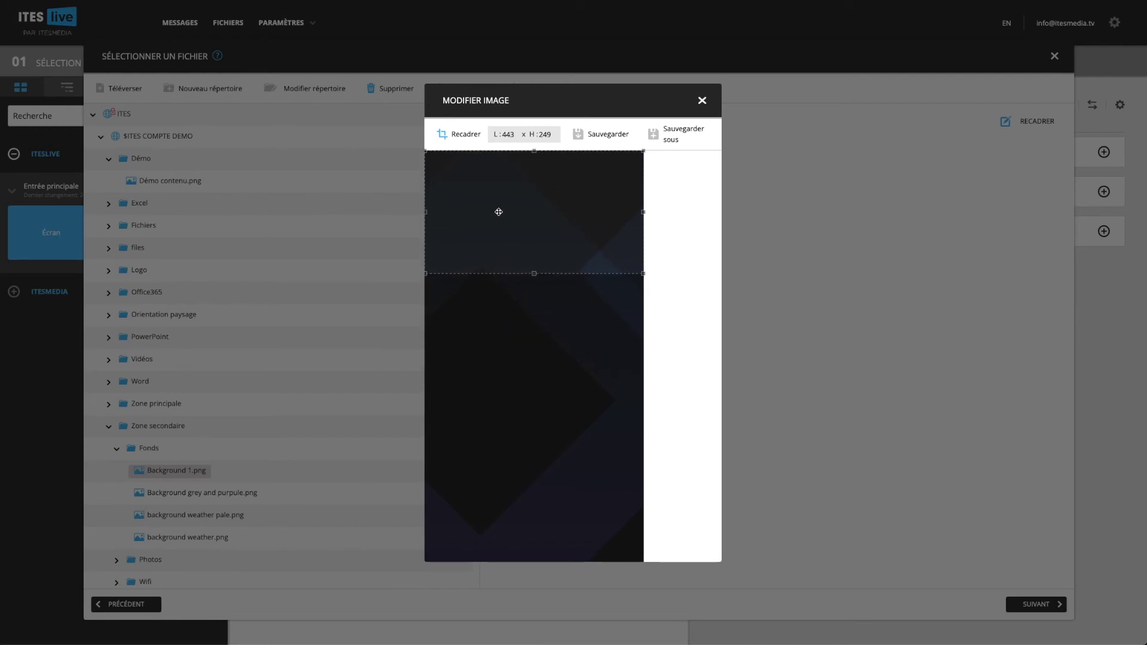
left_click(458, 135)
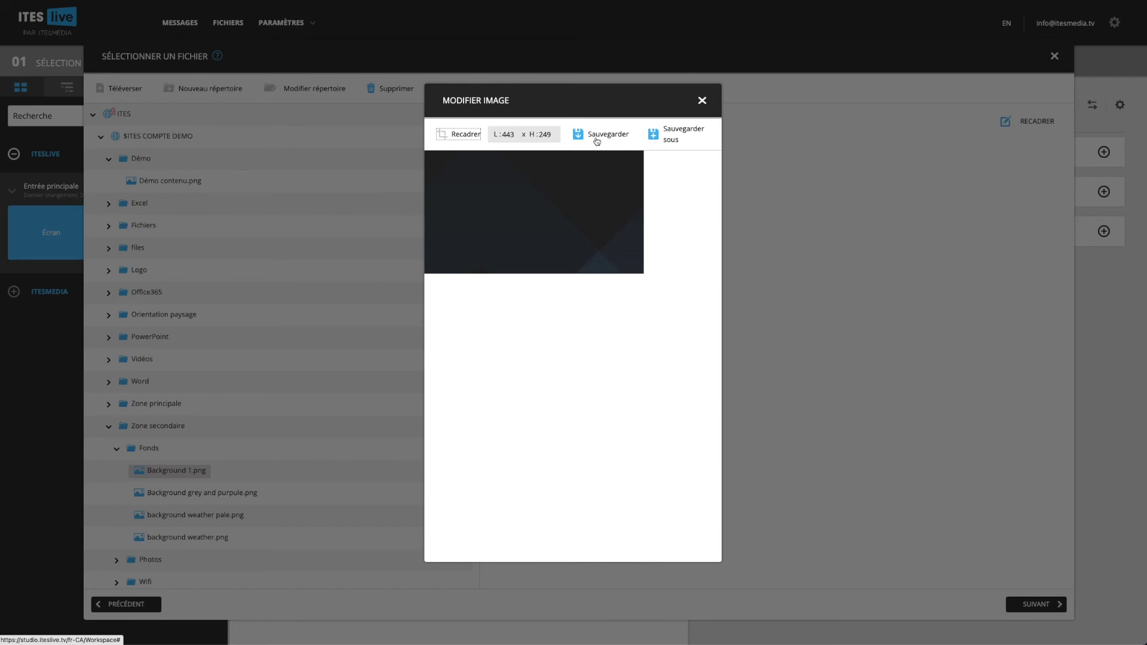
left_click(702, 100)
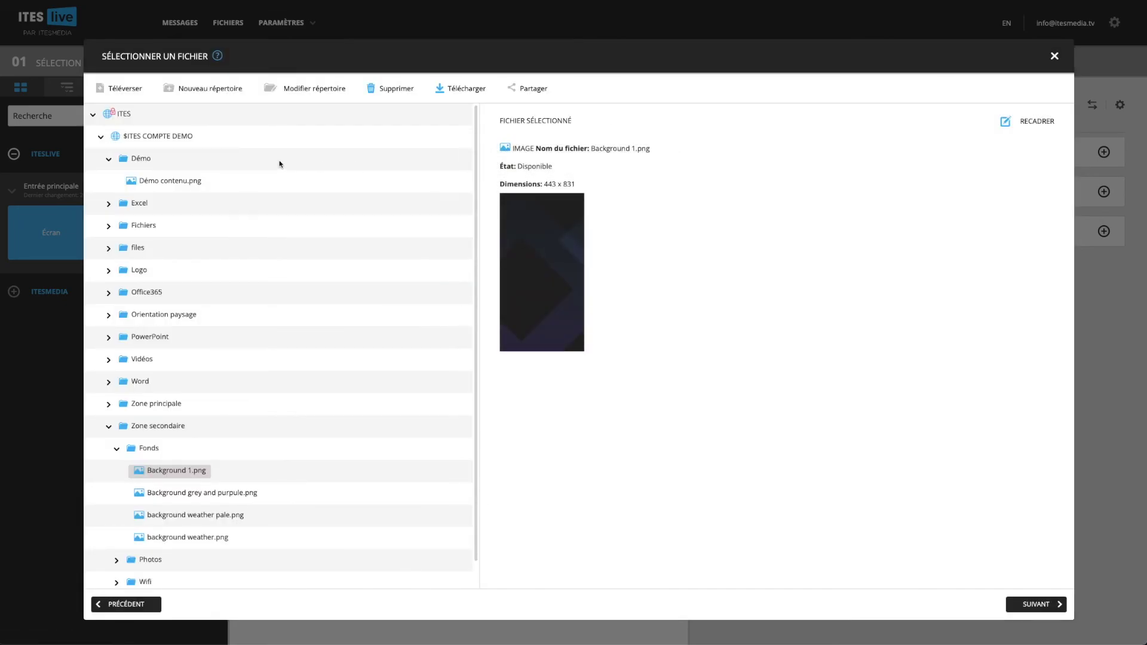
- Choose Démo contenu.png for the media clip and save the clip to the playlist with its default settings
left_click(176, 182)
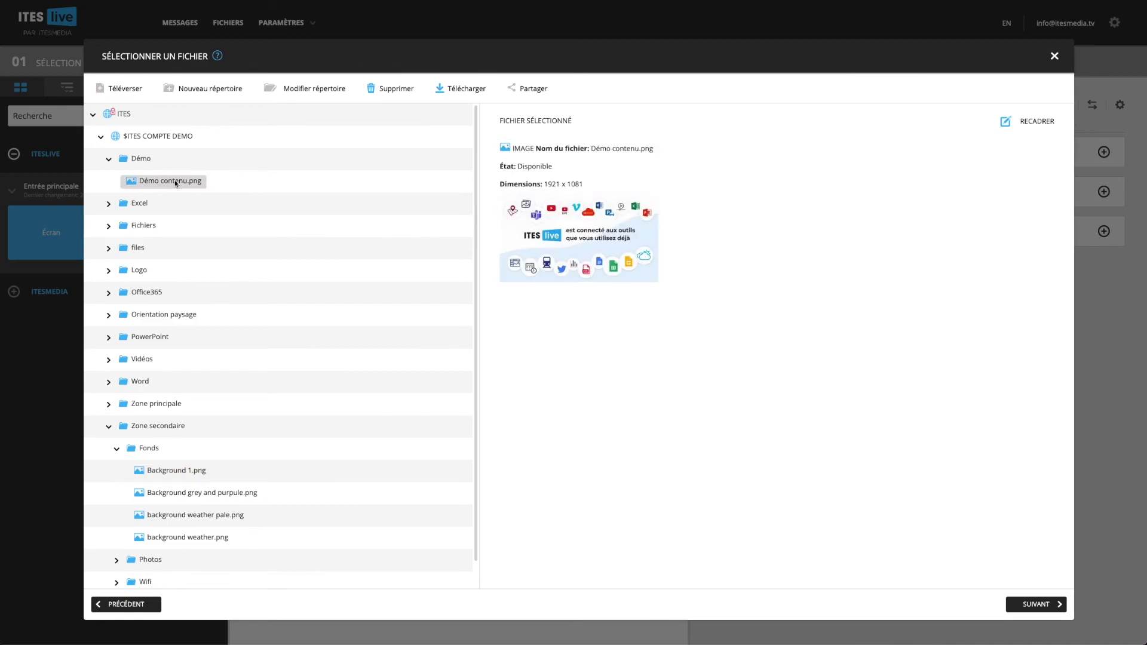
left_click(1039, 605)
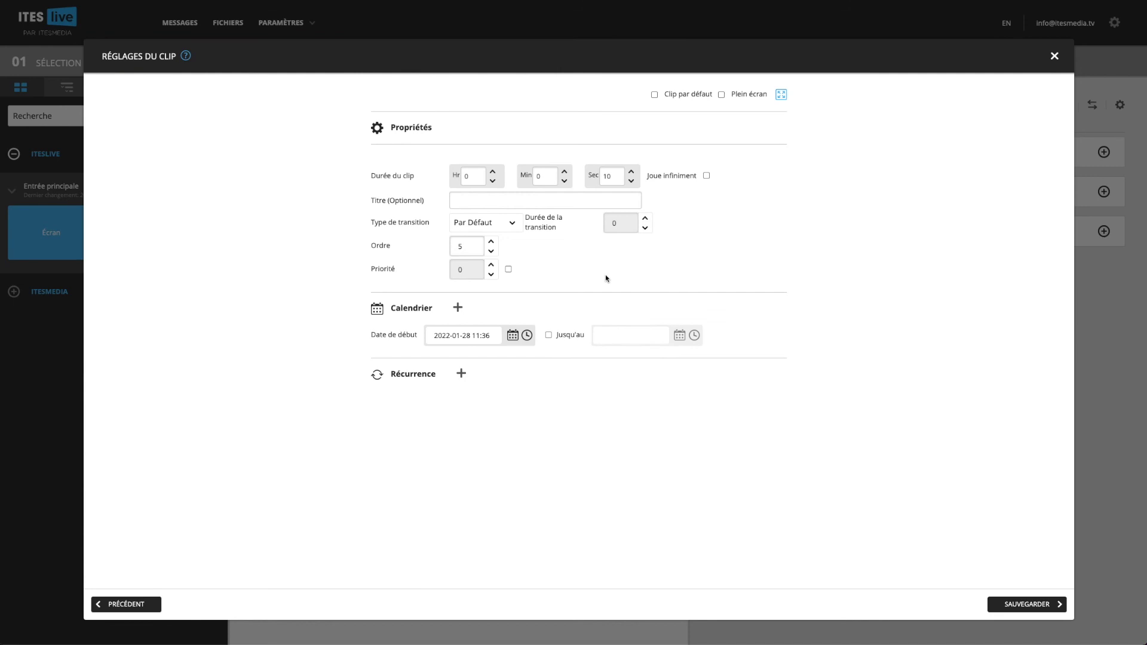
left_click(1044, 605)
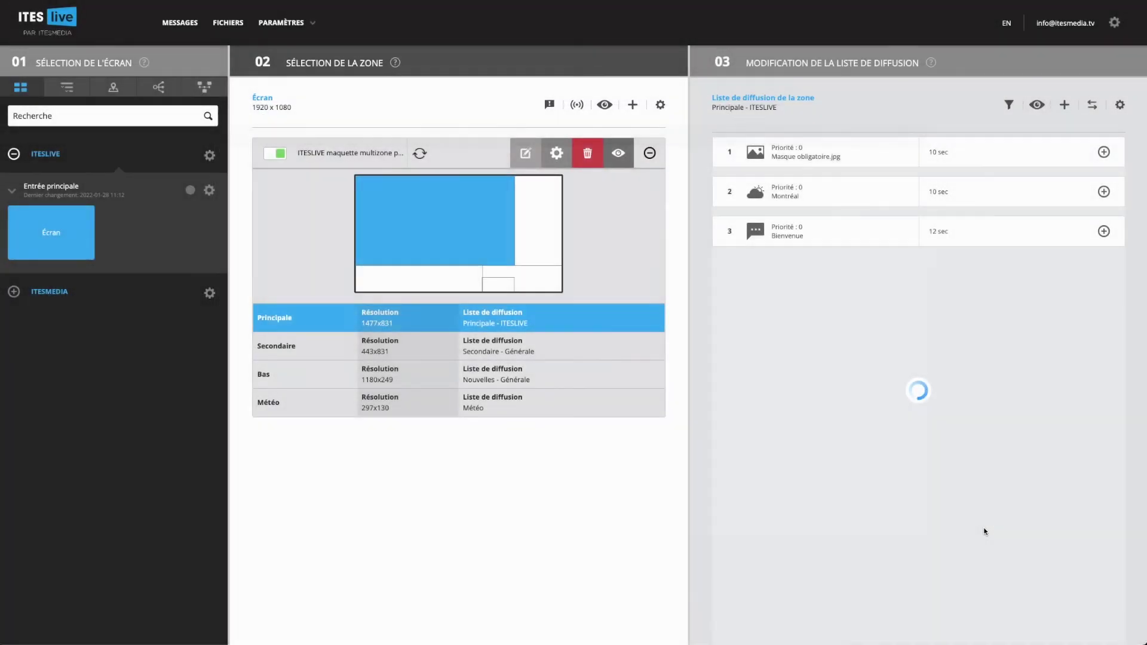